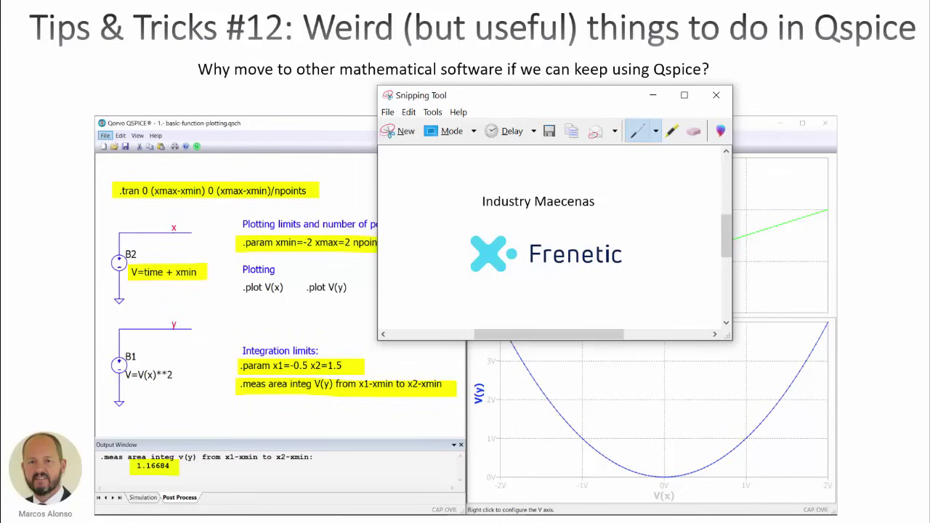
# Advance the slide animation to show the 'Function plotting' heading.
pyautogui.press('Right')
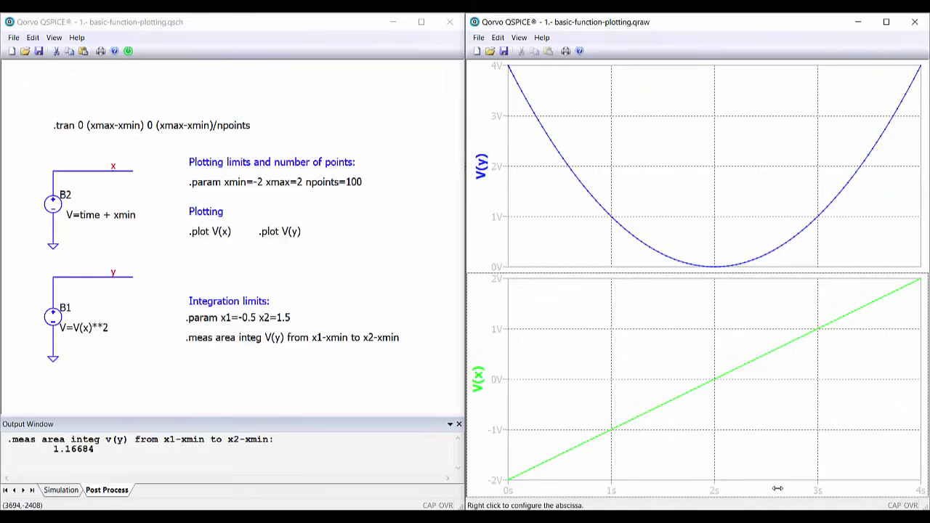
# Replace Time with V(x) as the waveform's horizontal-axis quantity, spanning -2V to 2V.
pyautogui.rightClick(666, 489)
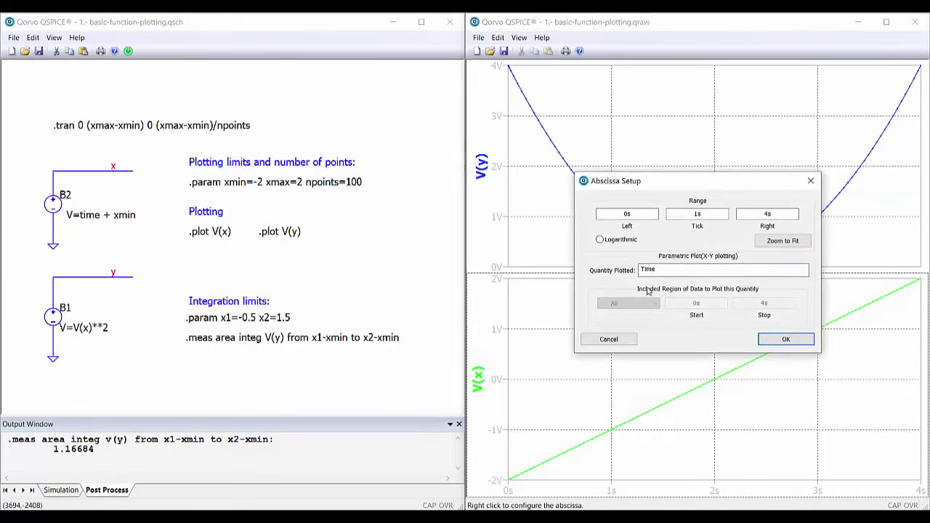
pyautogui.moveTo(664, 271); pyautogui.dragTo(601, 272)
pyautogui.write('V(x)')
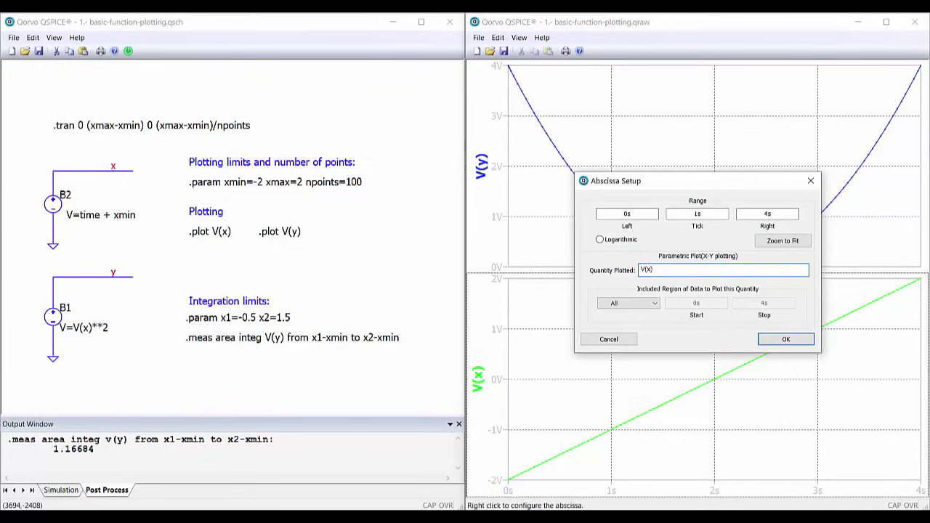
pyautogui.press('Return')
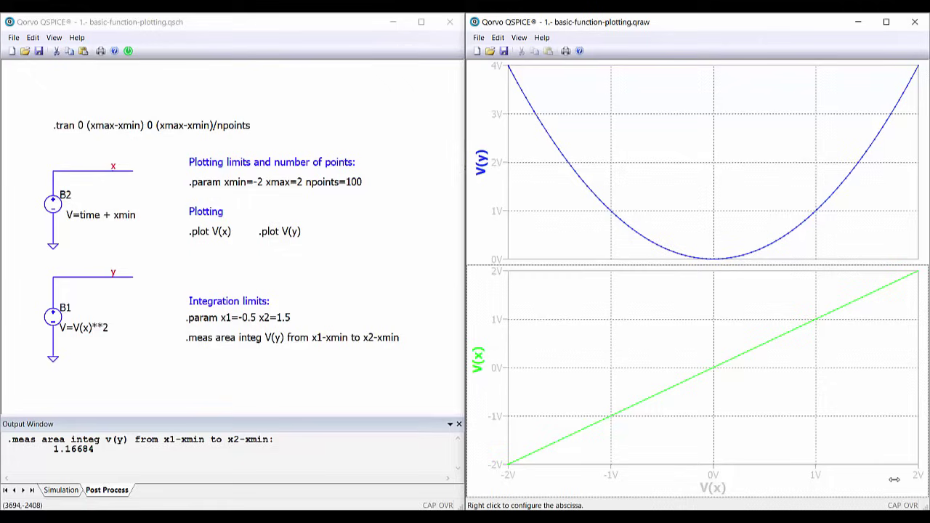
# Edit the .param line to xmin=-5 and xmax=10 and re-run the simulation.
pyautogui.click(260, 183)
pyautogui.click(262, 182)
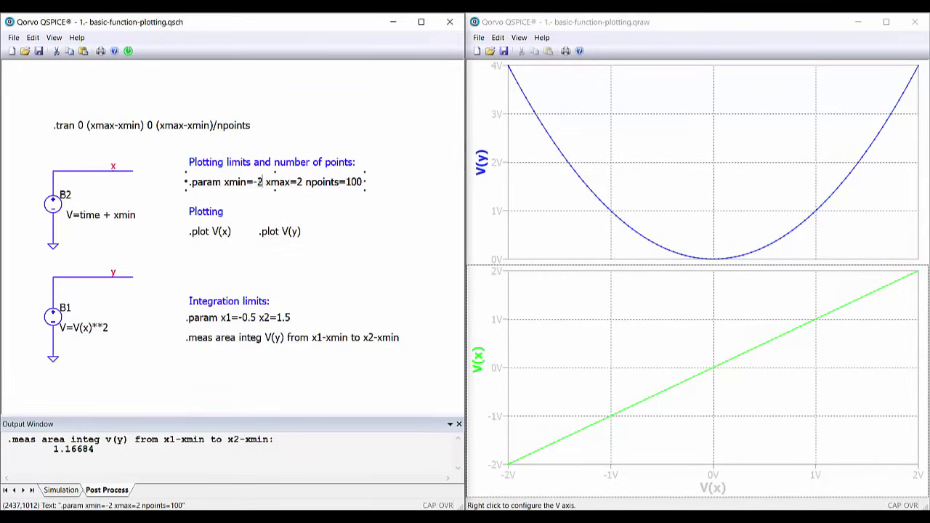
pyautogui.press('BackSpace')
pyautogui.write('5')
pyautogui.press('Right')
pyautogui.press('Right')
pyautogui.press('Right')
pyautogui.press('Right')
pyautogui.press('Right')
pyautogui.press('Right')
pyautogui.press('Right')
pyautogui.press('Right')
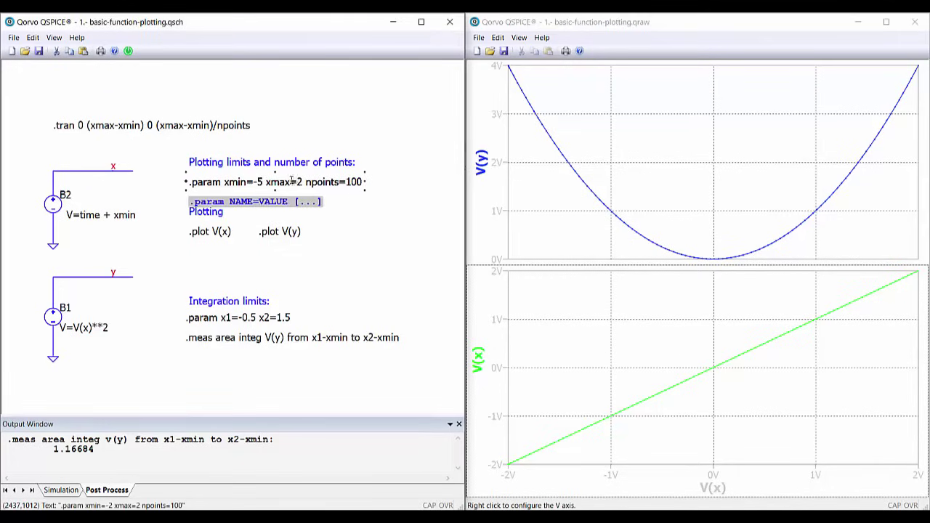
pyautogui.press('BackSpace')
pyautogui.write('10')
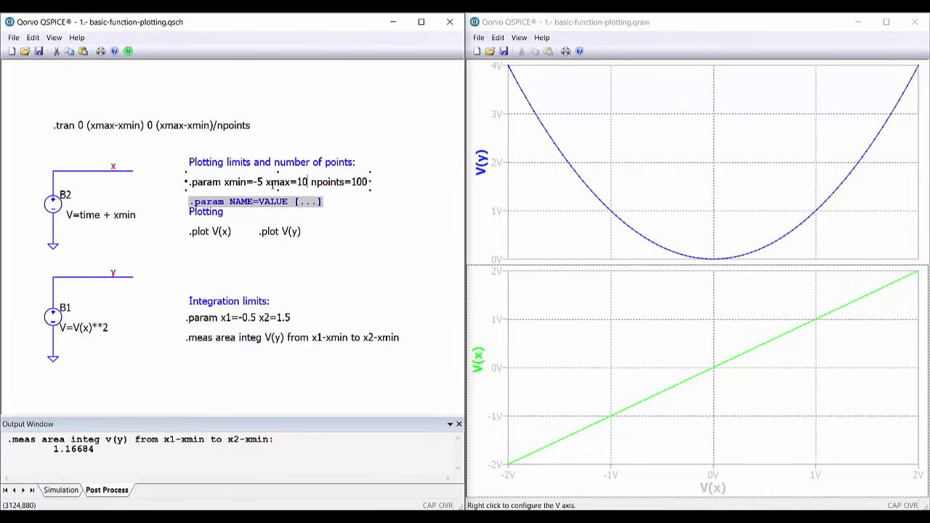
pyautogui.click(297, 129)
pyautogui.click(127, 51)
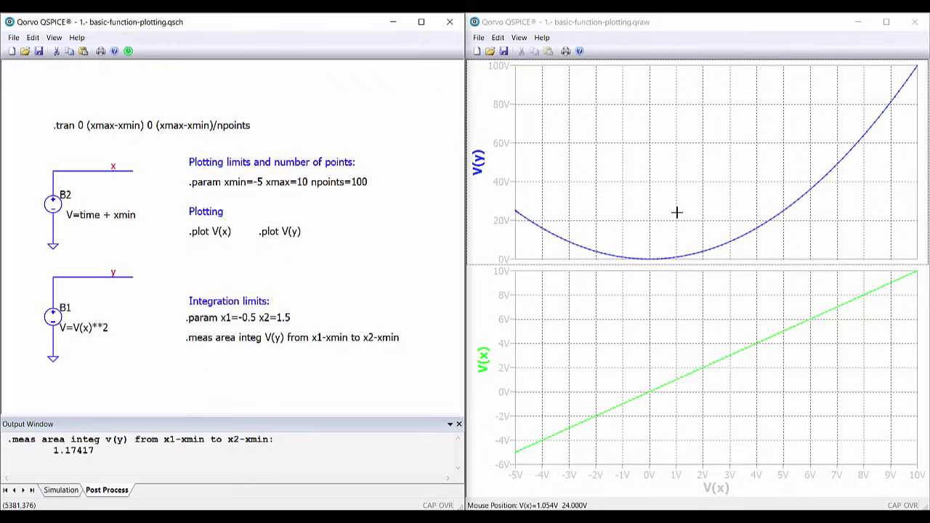
# Attach a cursor to V(y) and drag it to the parabola's lowest point, 196.942mV.
pyautogui.rightClick(641, 181)
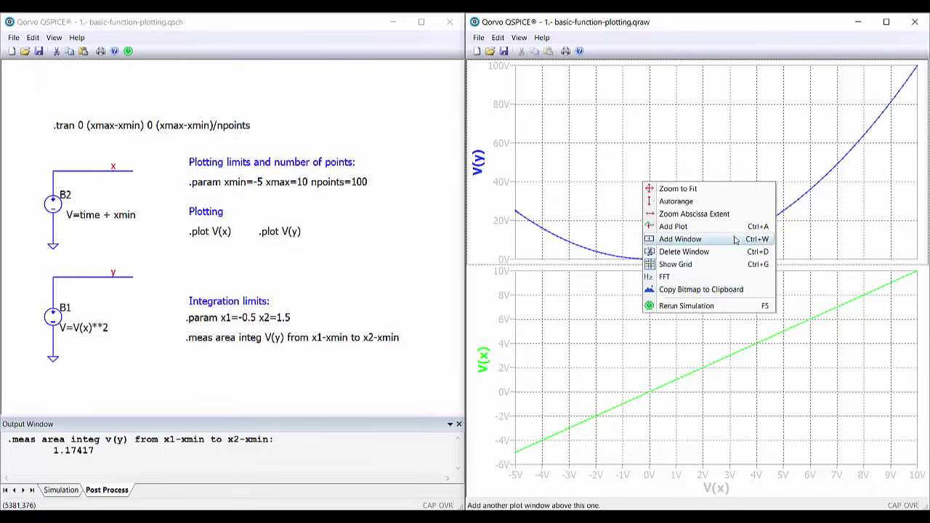
pyautogui.click(606, 197)
pyautogui.doubleClick(479, 163)
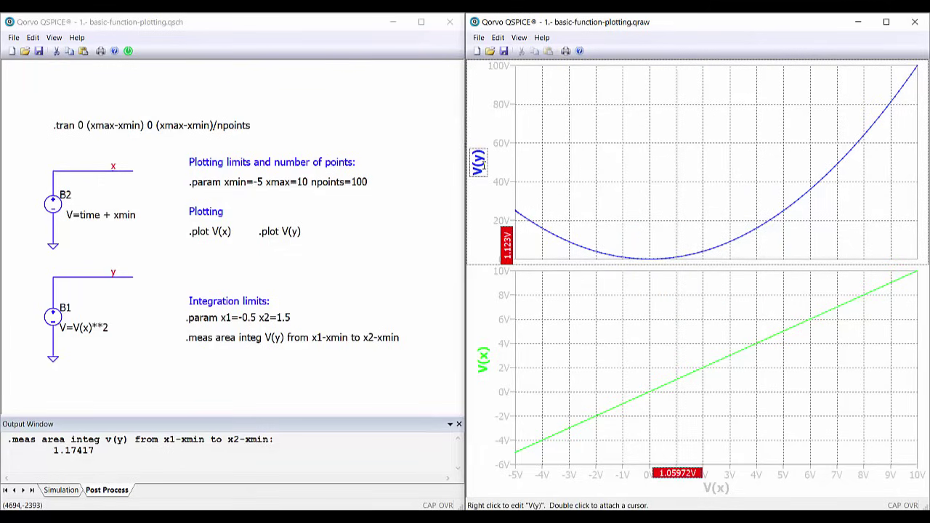
pyautogui.moveTo(542, 261); pyautogui.dragTo(638, 260)
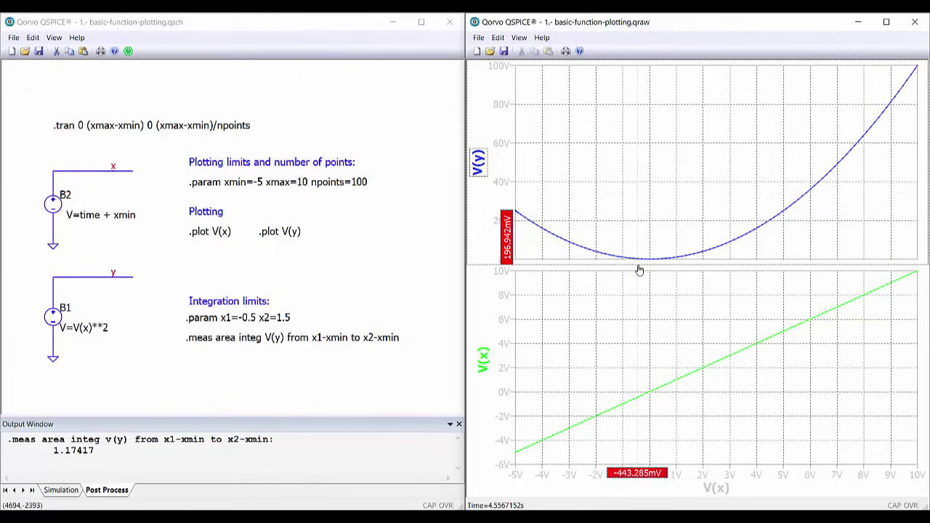
# Set npoints to 10 and re-run the simulation to see the coarse curve.
pyautogui.click(361, 182)
pyautogui.press('BackSpace')
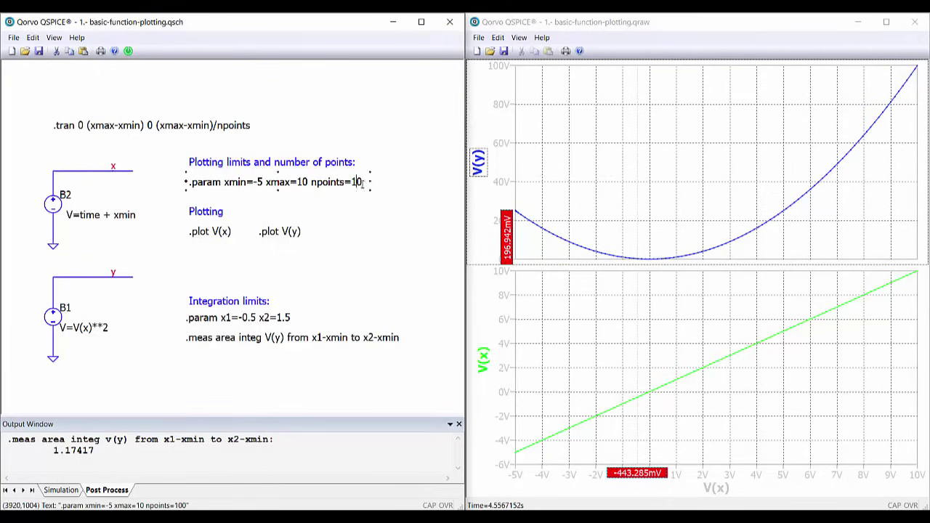
pyautogui.press('Return')
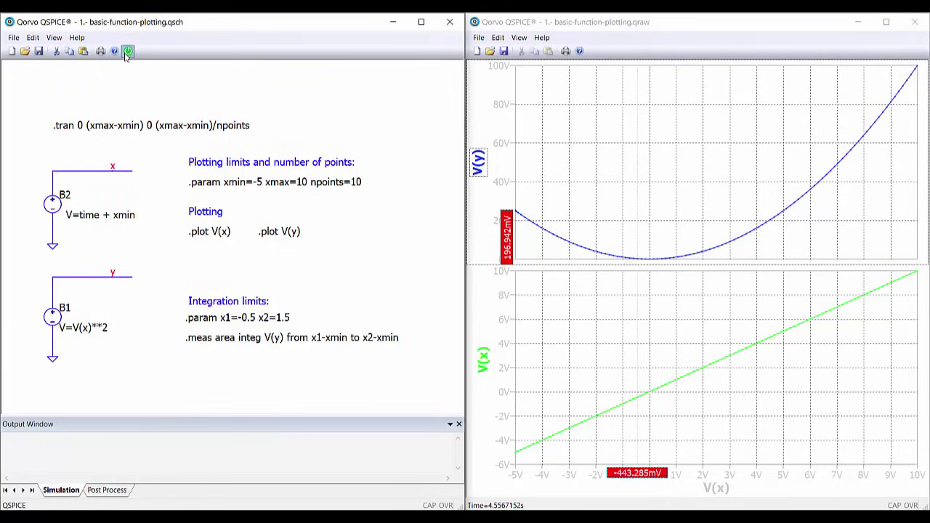
pyautogui.click(128, 51)
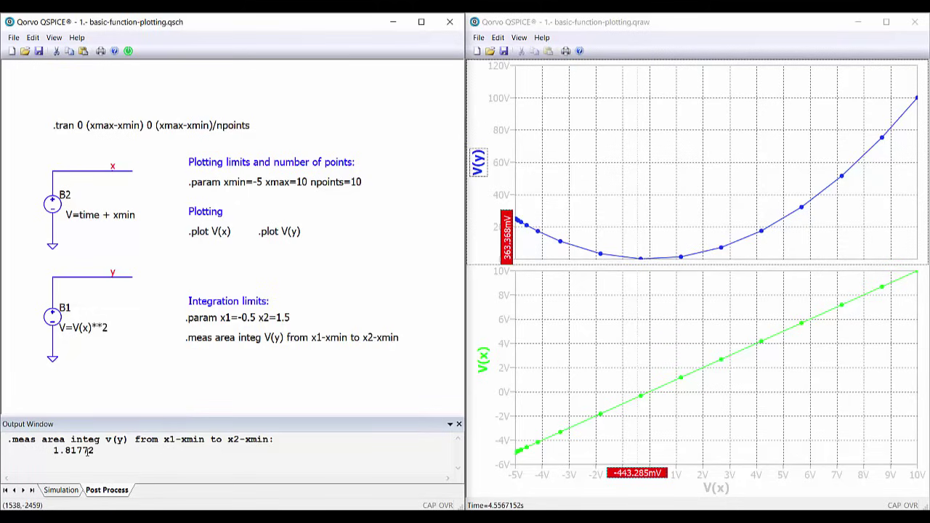
# Restore npoints to 1000 and re-run for a smooth curve with integral 1.1665.
pyautogui.doubleClick(359, 181)
pyautogui.write('00')
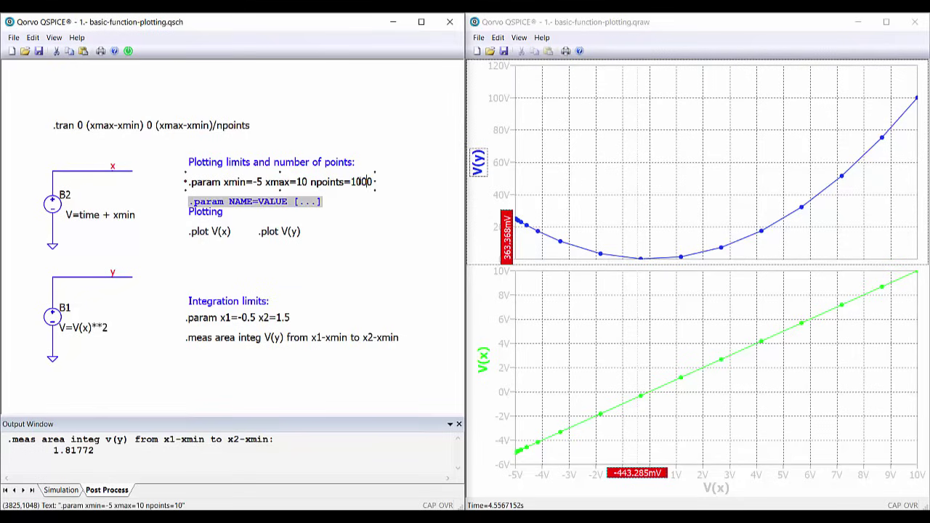
pyautogui.click(366, 218)
pyautogui.click(129, 51)
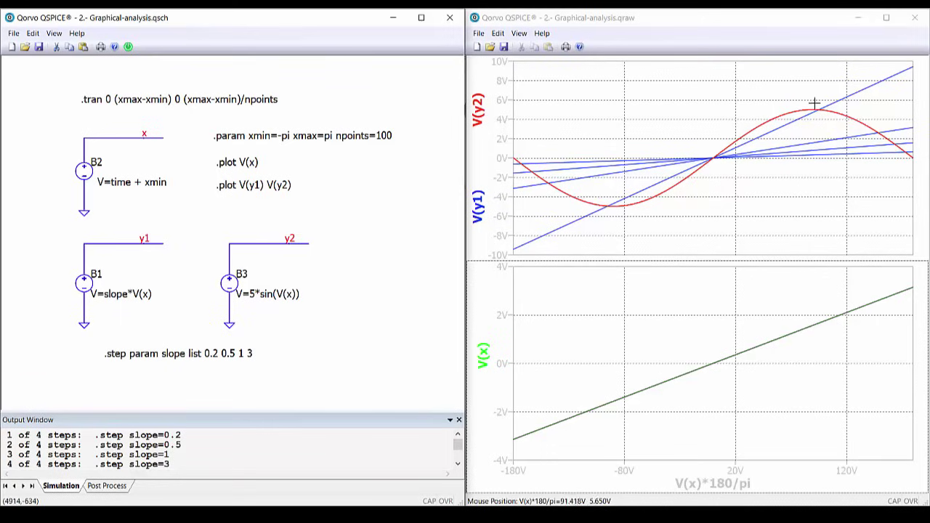
# Zoom in where the steepest line meets the sine, then Zoom to Fit all curves.
pyautogui.moveTo(812, 97); pyautogui.dragTo(844, 124)
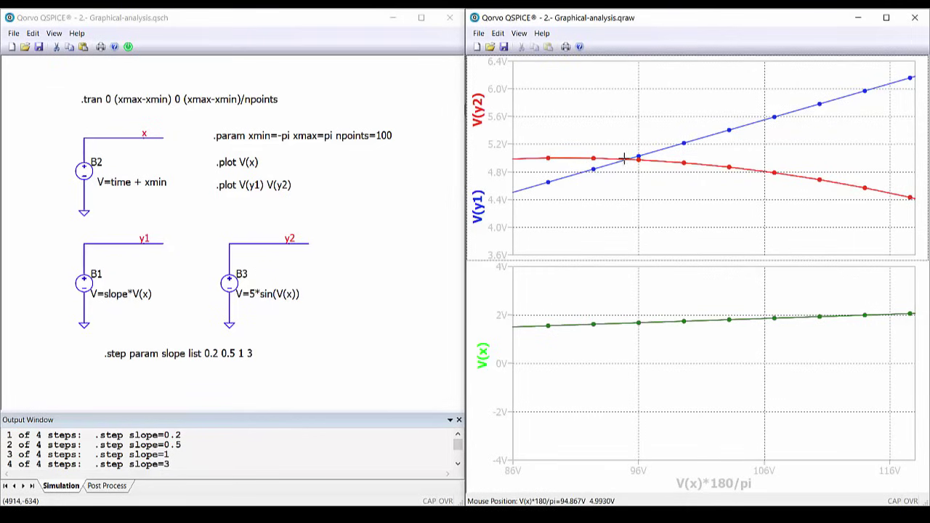
pyautogui.rightClick(621, 144)
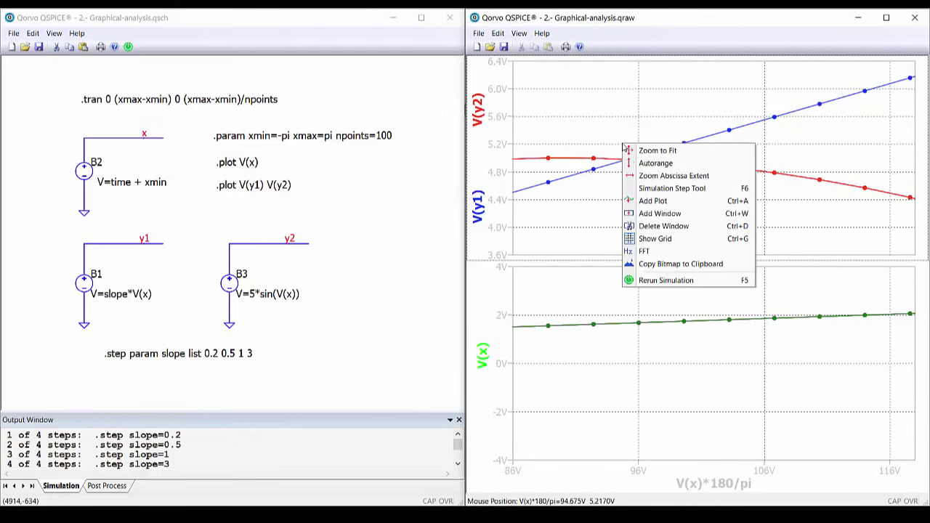
pyautogui.click(634, 149)
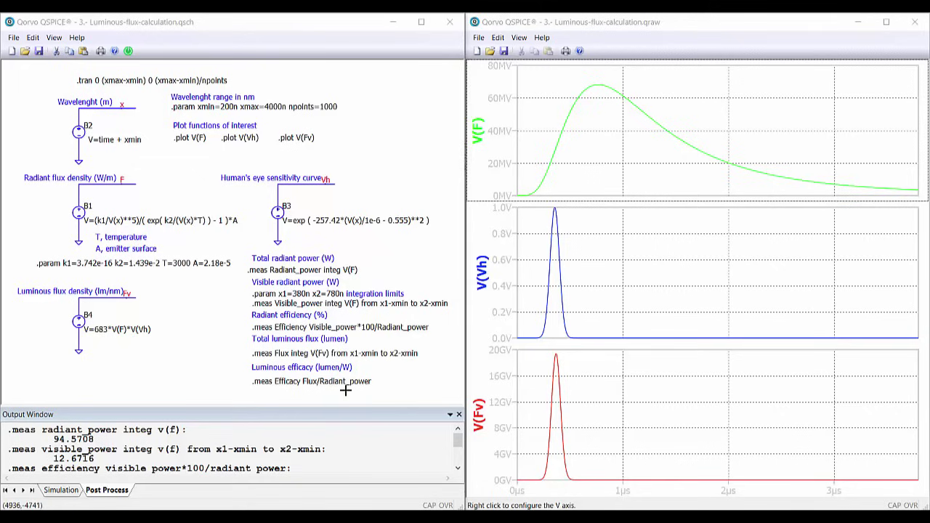
# Add Maximum and Integrate measurements to the V(F) trace.
pyautogui.scroll(-5, 196, 445)
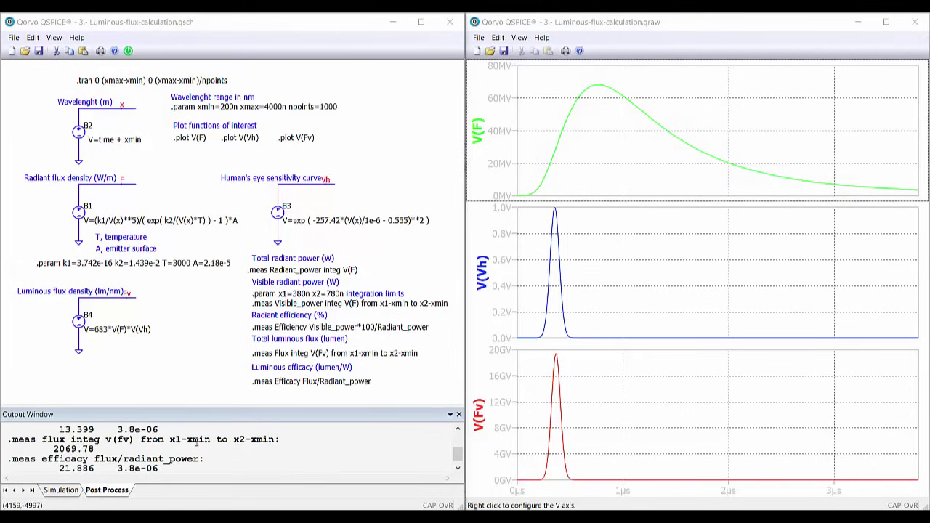
pyautogui.scroll(5, 196, 445)
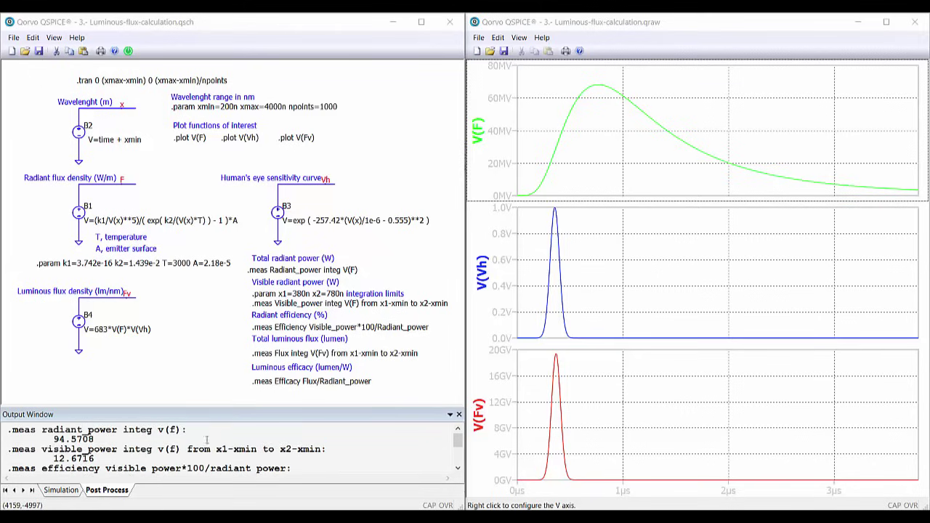
pyautogui.click(534, 171)
pyautogui.click(479, 130)
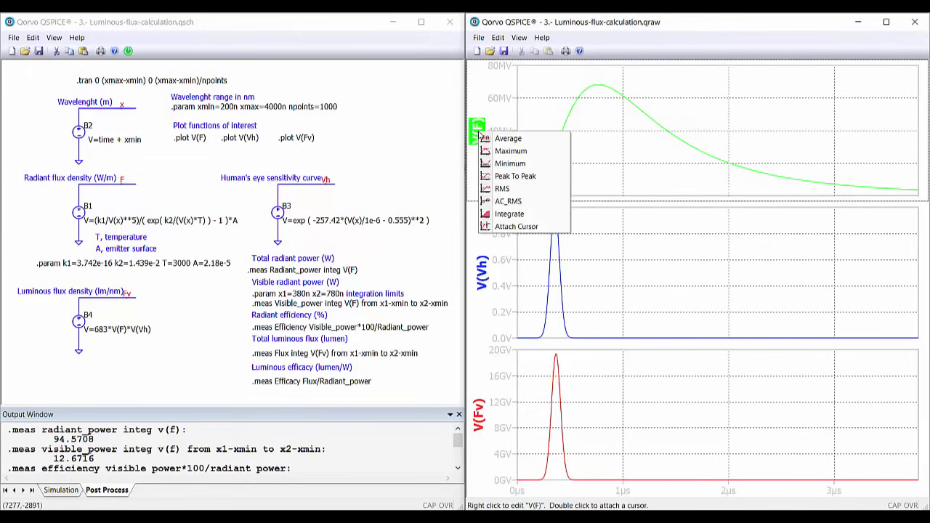
pyautogui.click(512, 150)
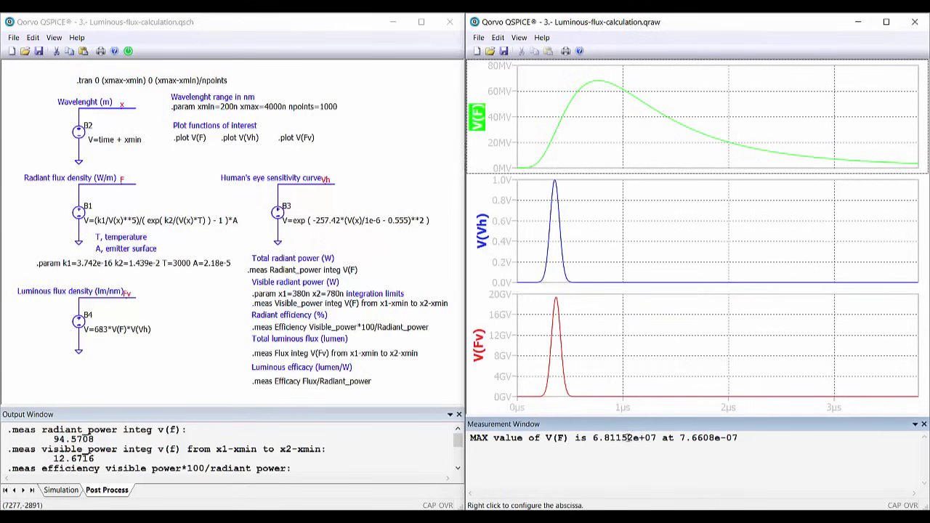
pyautogui.rightClick(477, 116)
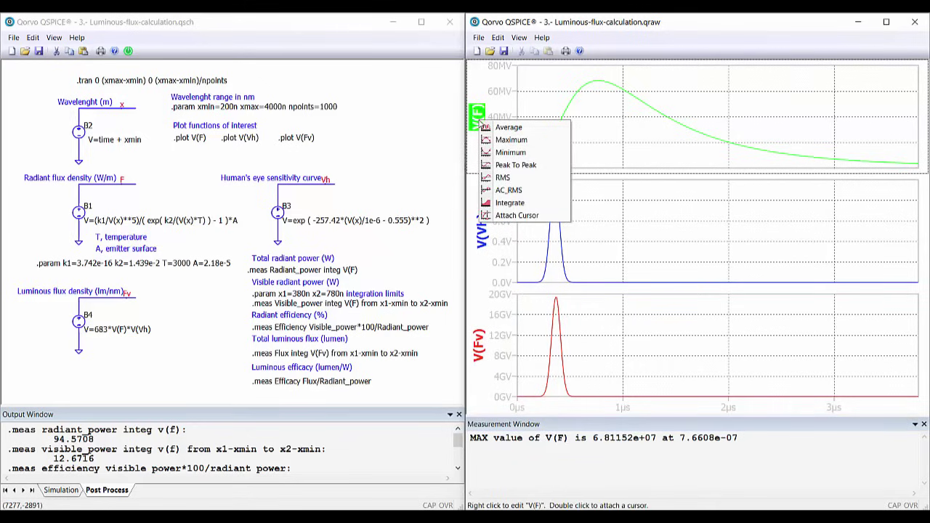
pyautogui.click(509, 204)
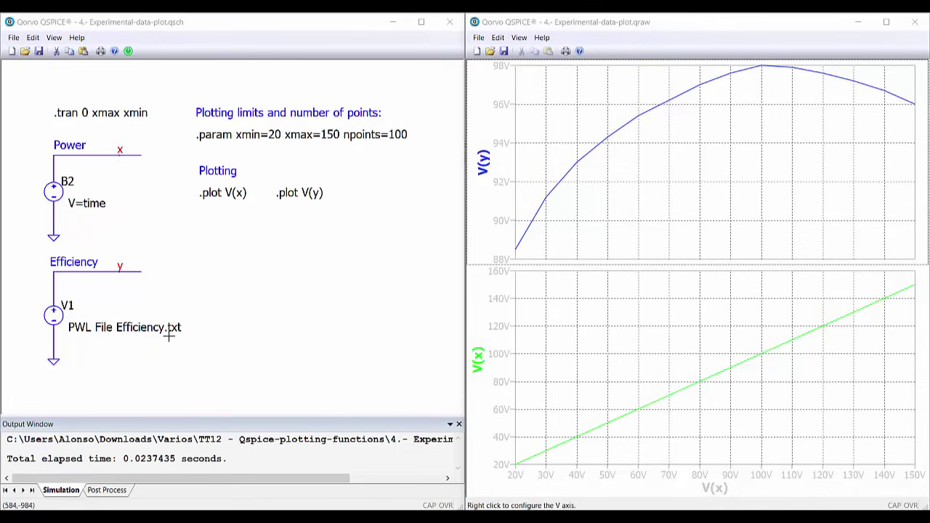
pyautogui.doubleClick(168, 334)
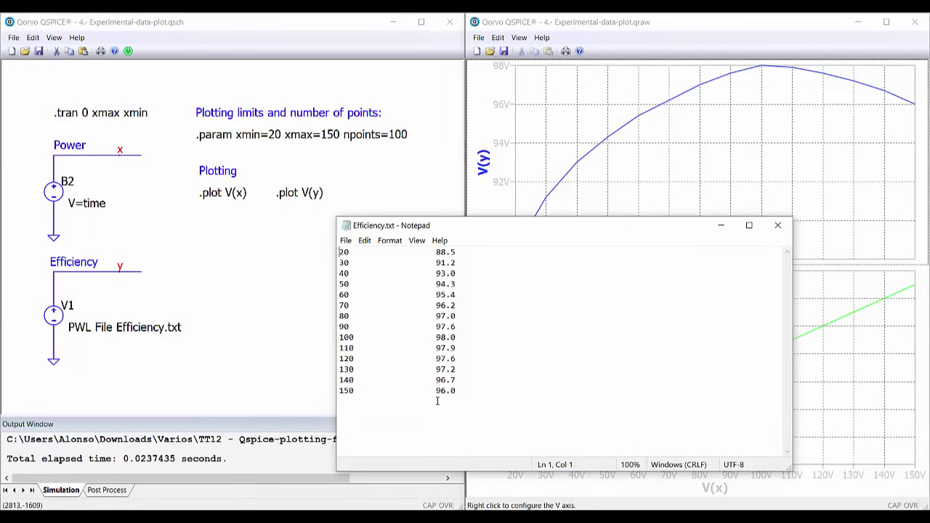
pyautogui.hotkey('alt', 'F4')
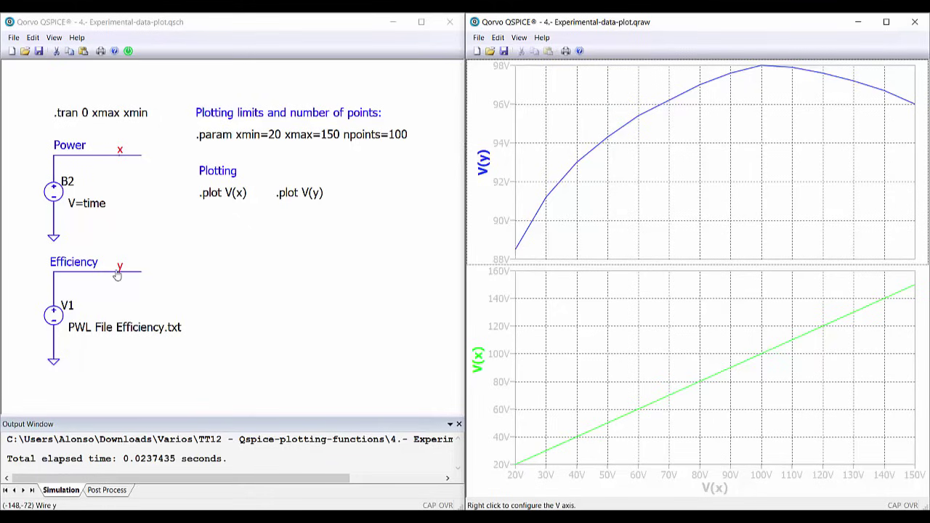
# Read the 88.5V value on net y and bring up the waveform window's File menu.
pyautogui.moveTo(117, 274)
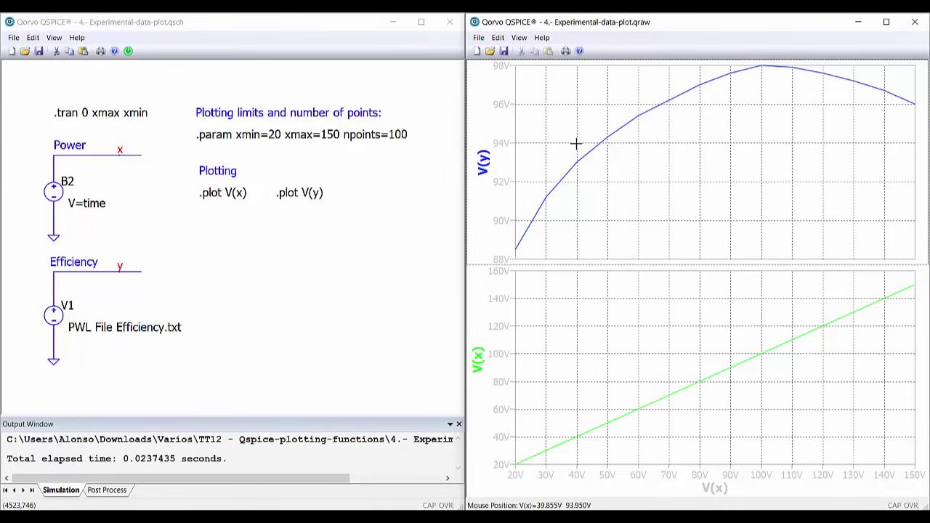
pyautogui.click(479, 37)
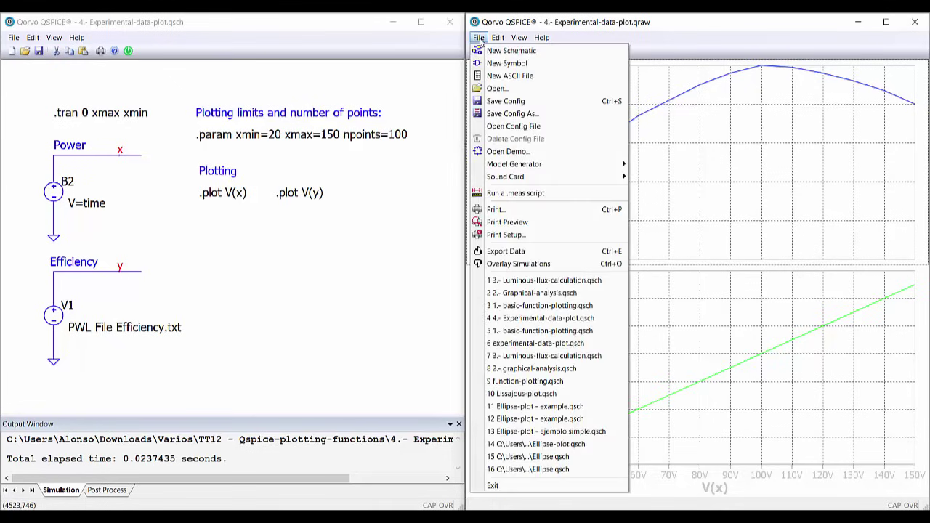
# Export V(x) and V(y) at 1000 points in CSV format.
pyautogui.click(496, 251)
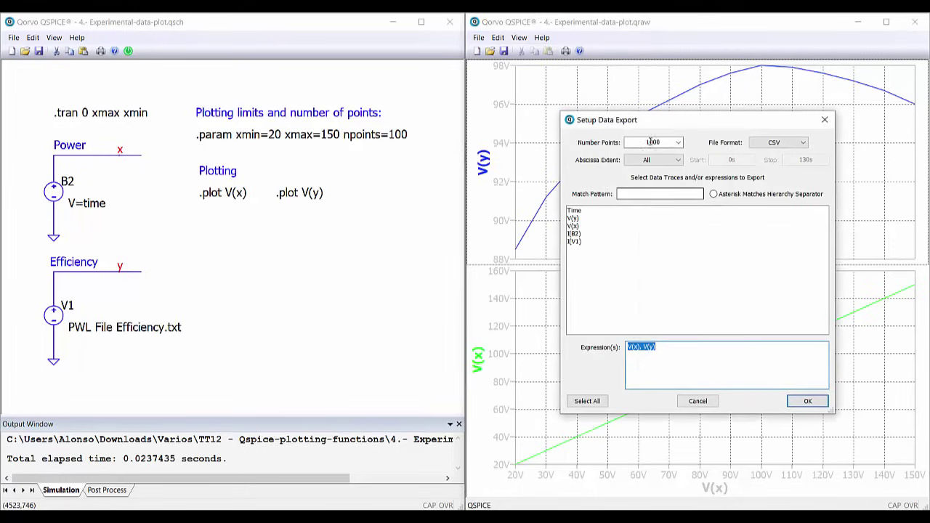
pyautogui.click(776, 146)
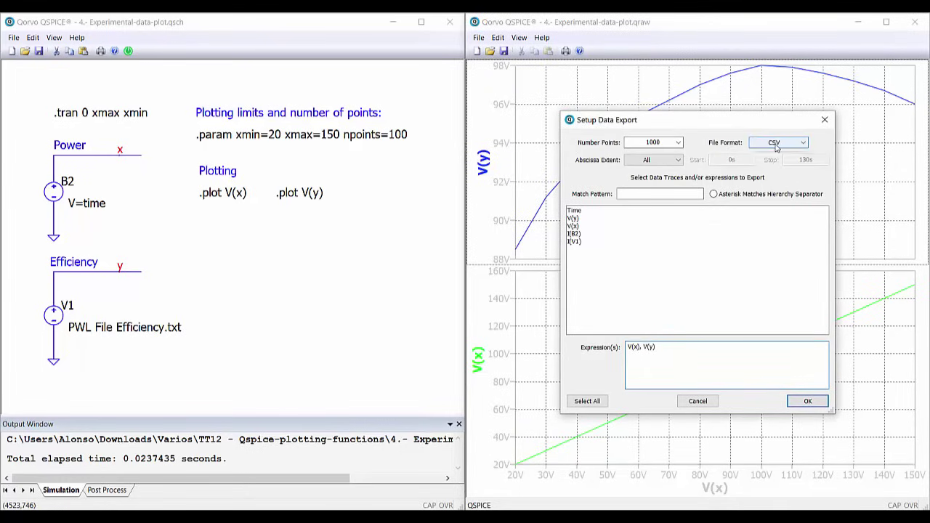
pyautogui.click(776, 146)
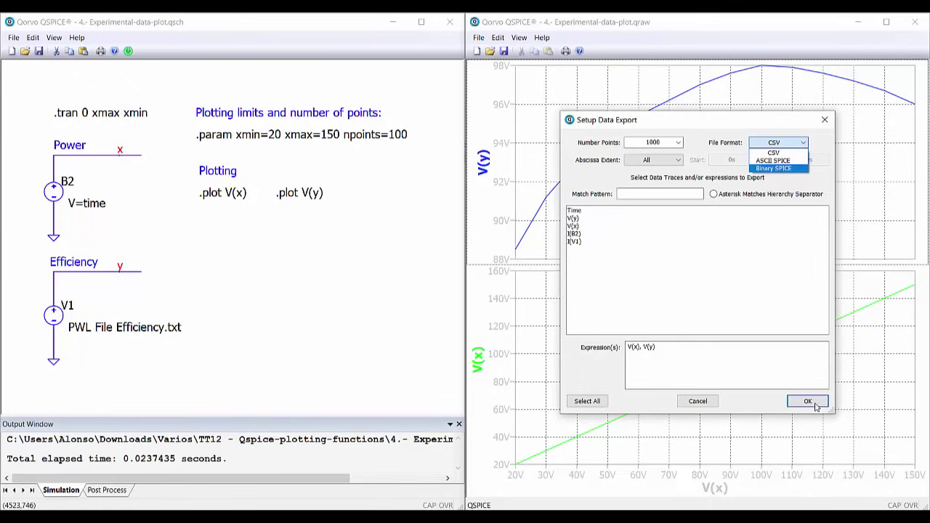
pyautogui.click(815, 407)
pyautogui.click(810, 404)
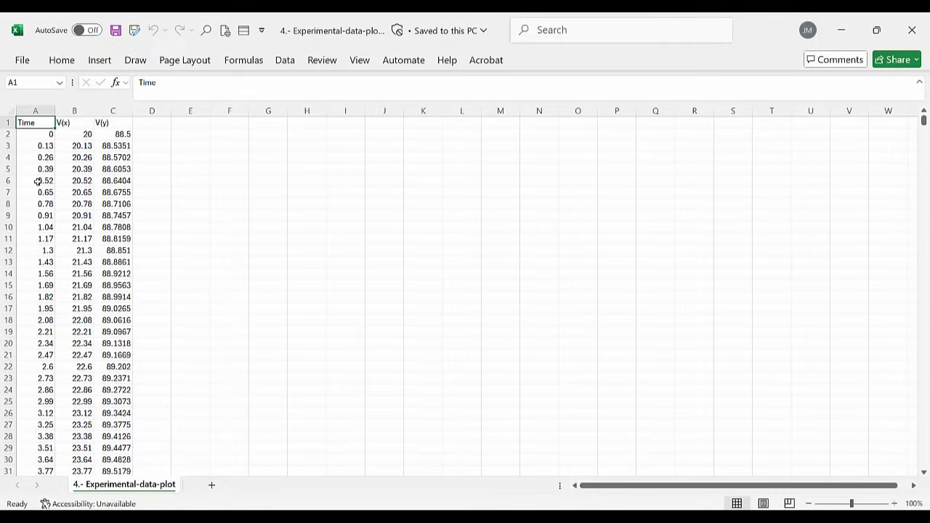
pyautogui.click(81, 122)
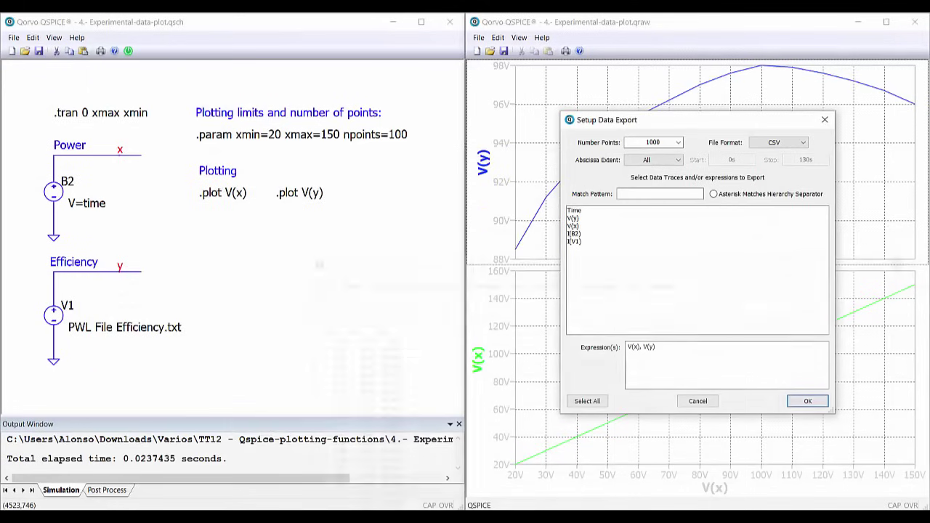
# Cancel the Setup Data Export dialog without exporting again.
pyautogui.click(697, 402)
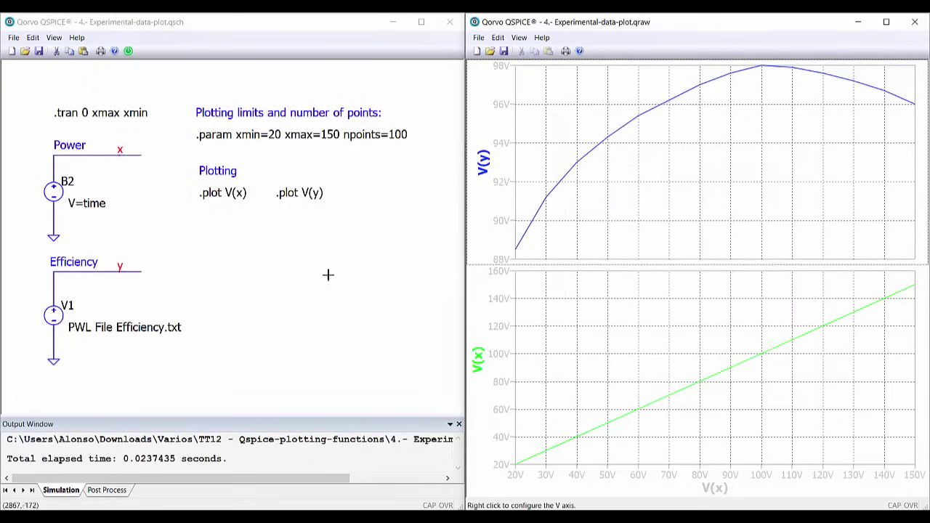